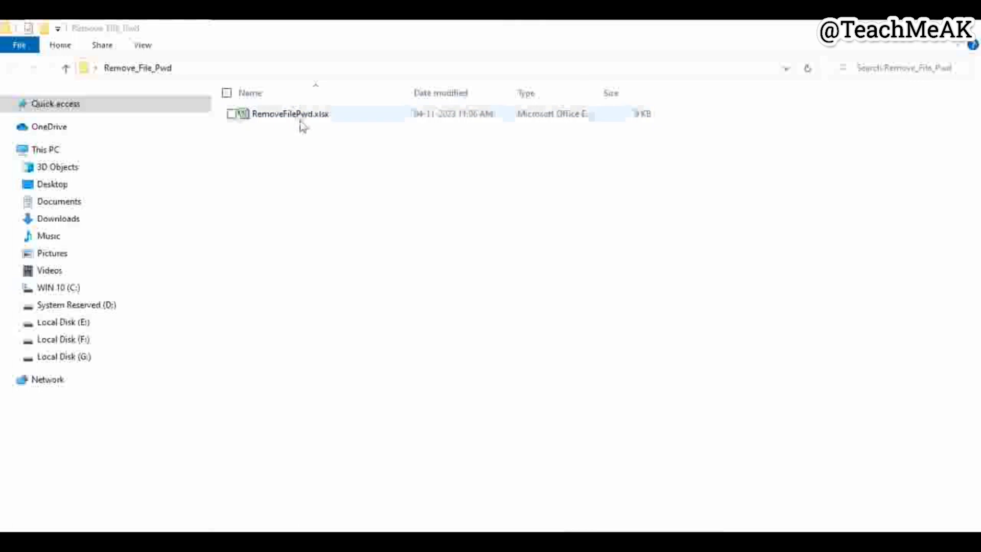
Step: Duplicate RemoveFilePwd.xlsx within the Remove_File_Pwd folder as a backup copy
click(299, 121)
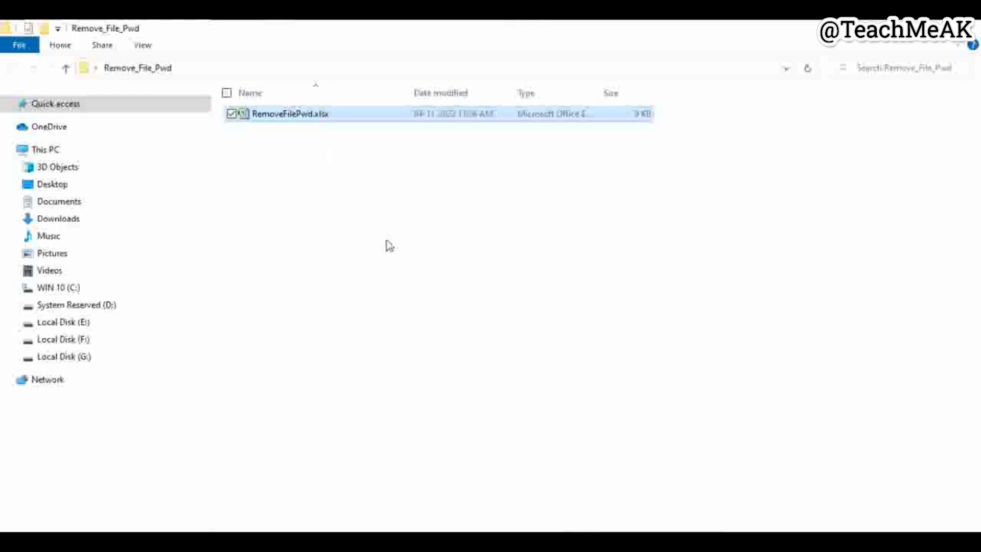
key(ctrl+v)
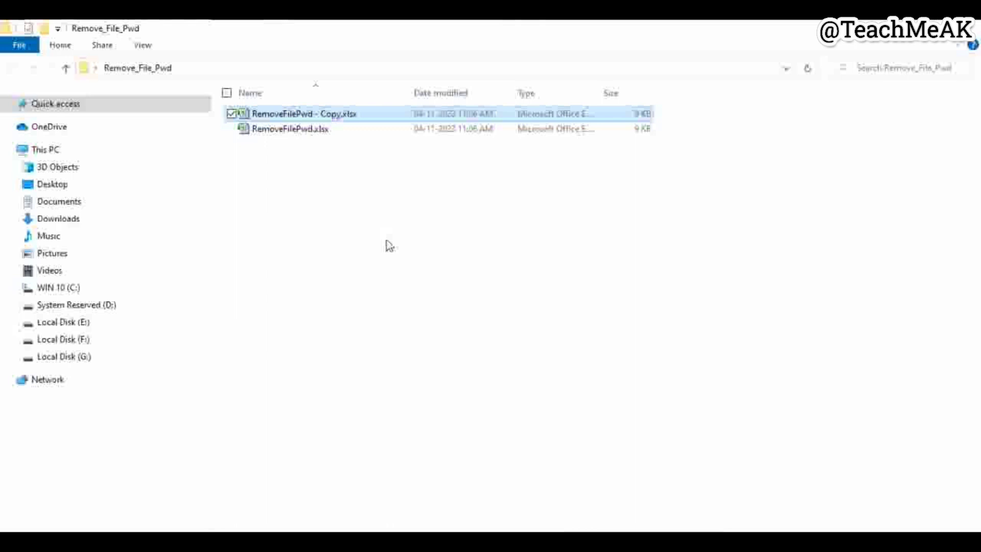
click(388, 245)
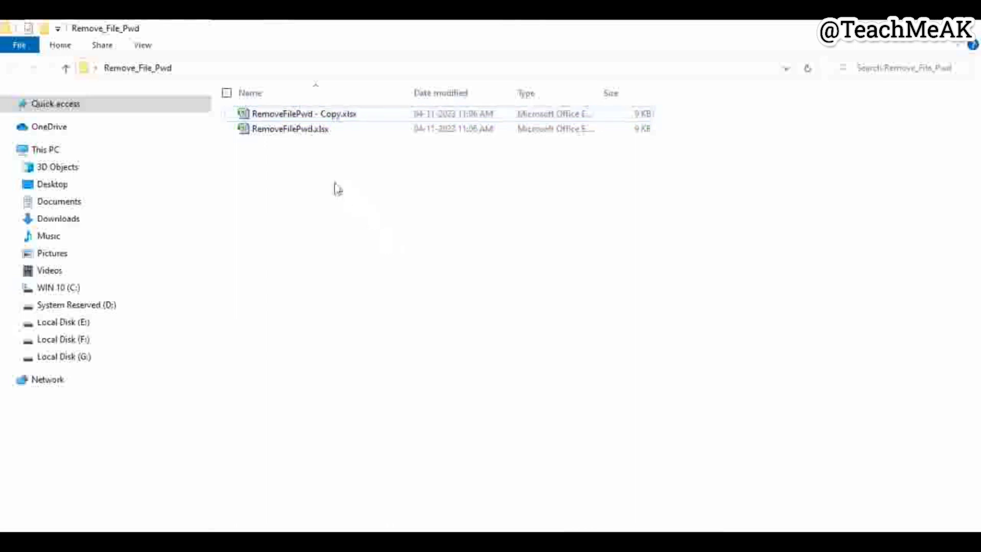
Step: Rename the original RemoveFilePwd.xlsx to RemoveFilePwd.zip and accept the extension change
click(296, 131)
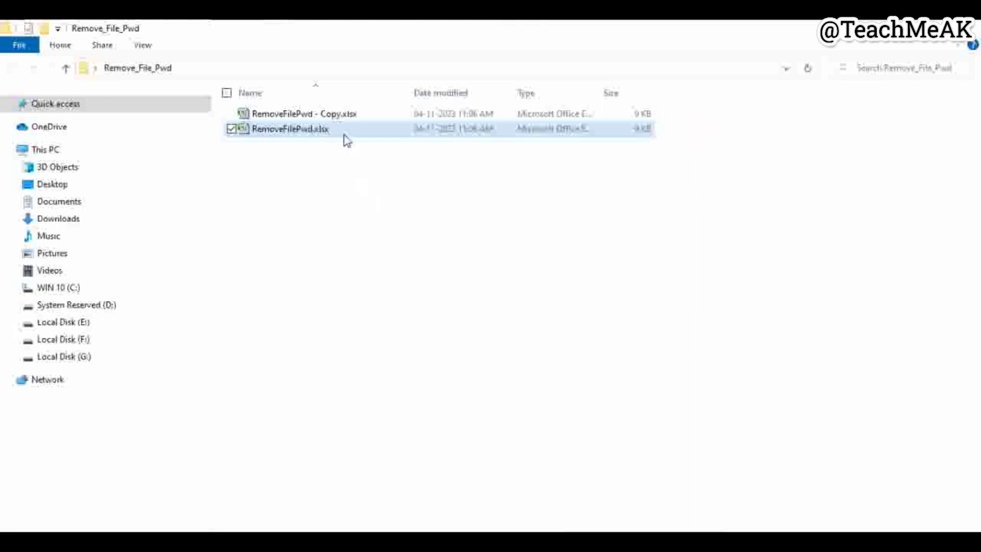
key(F2)
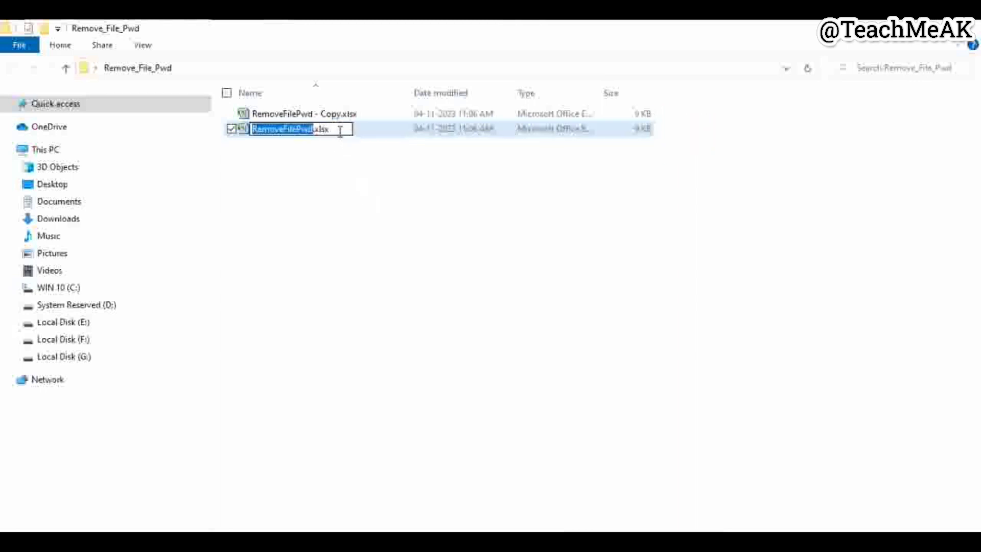
click(340, 130)
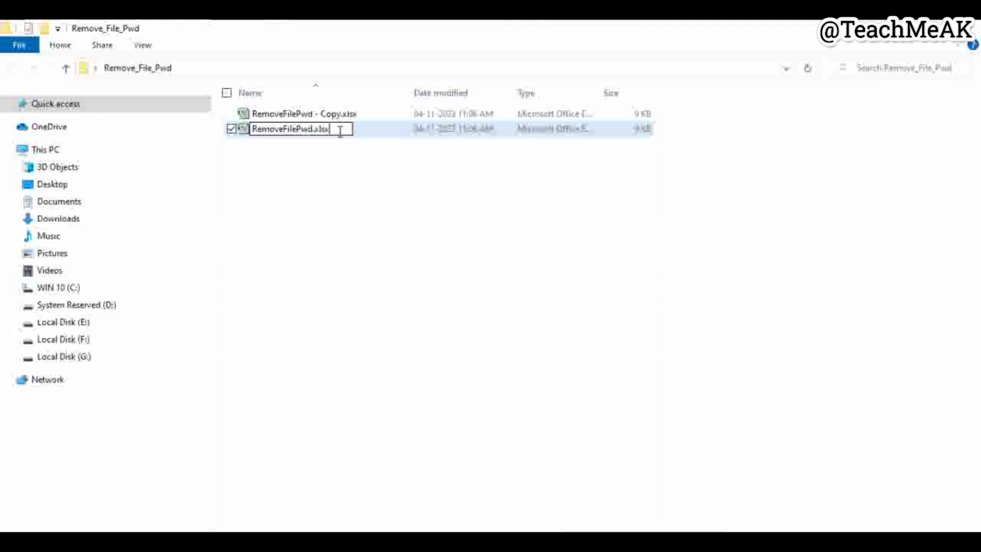
key(BackSpace)
key(BackSpace)
key(BackSpace)
key(BackSpace)
text(zip)
key(Return)
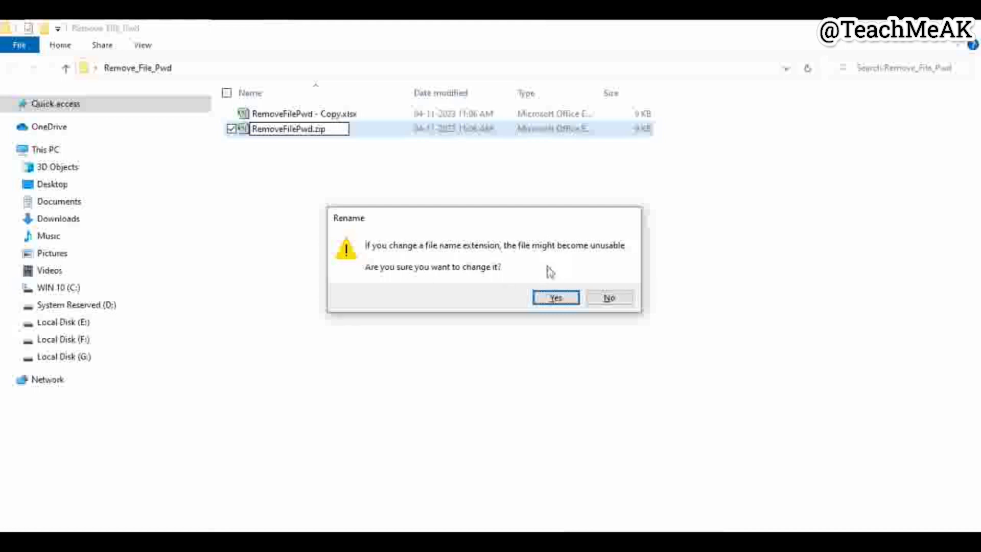
click(556, 301)
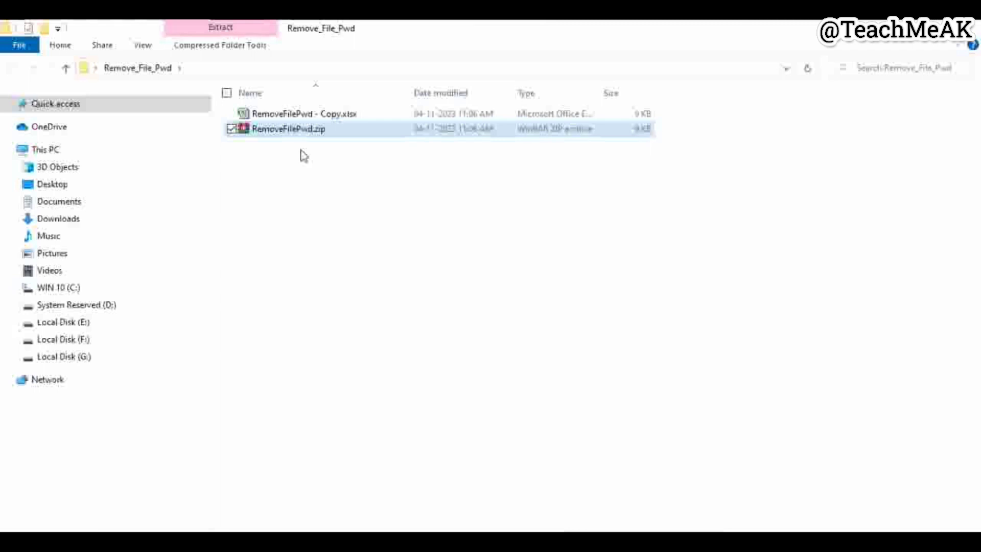
Step: Open RemoveFilePwd.zip, go into its xl\worksheets folder and open sheet1.xml for editing
double_click(349, 134)
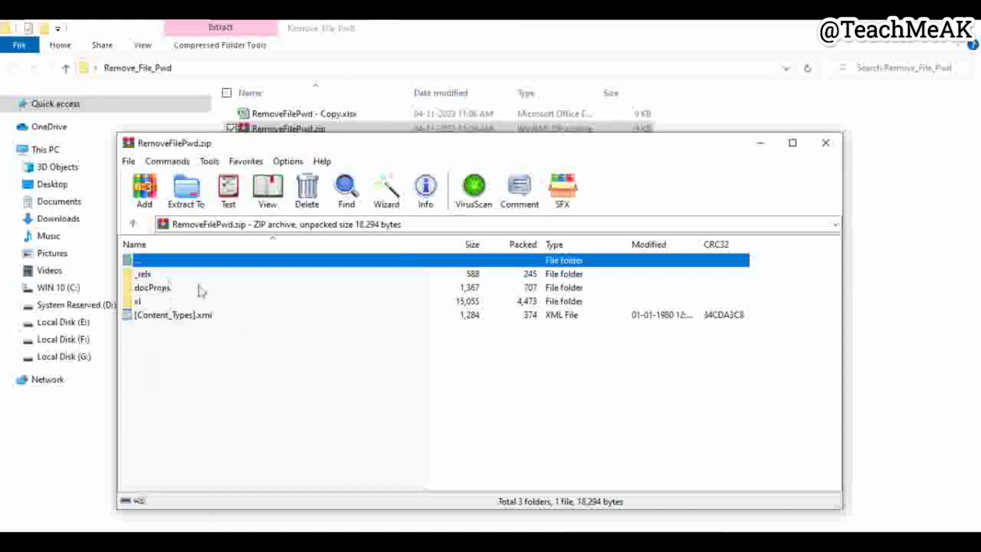
click(138, 303)
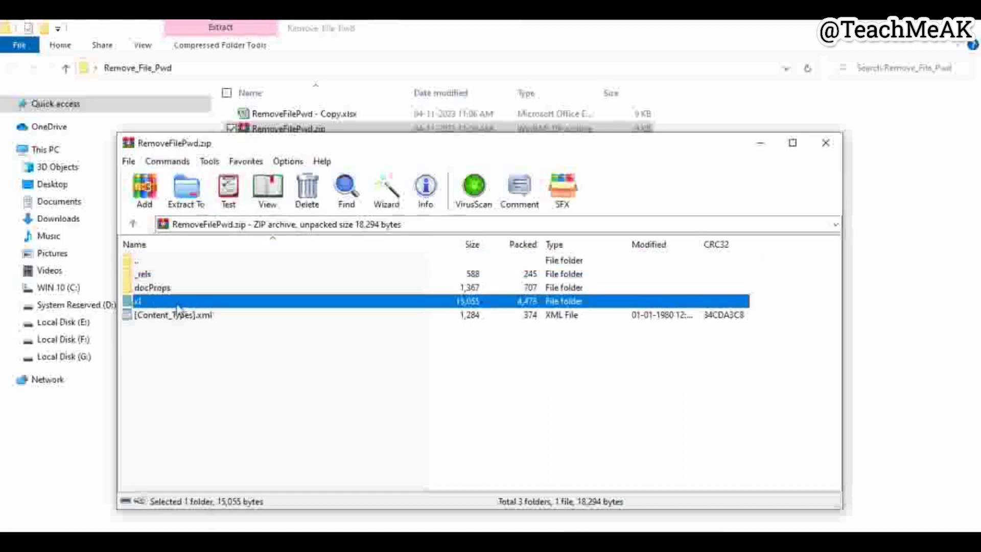
double_click(252, 304)
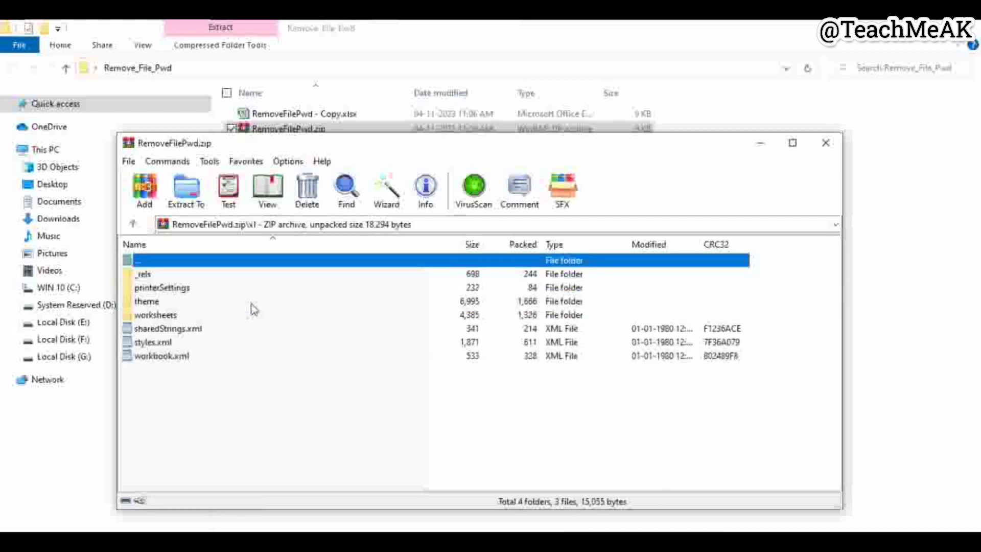
click(165, 317)
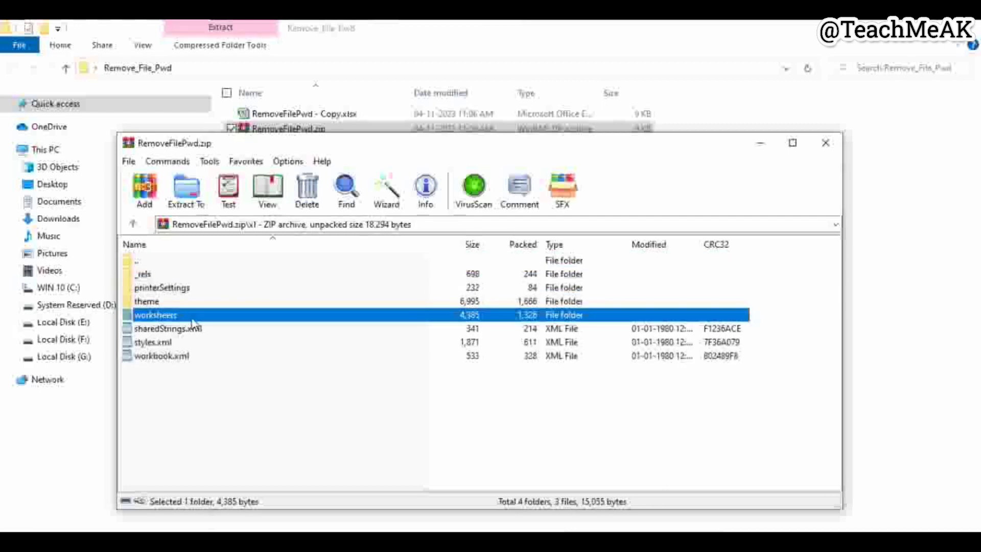
double_click(219, 318)
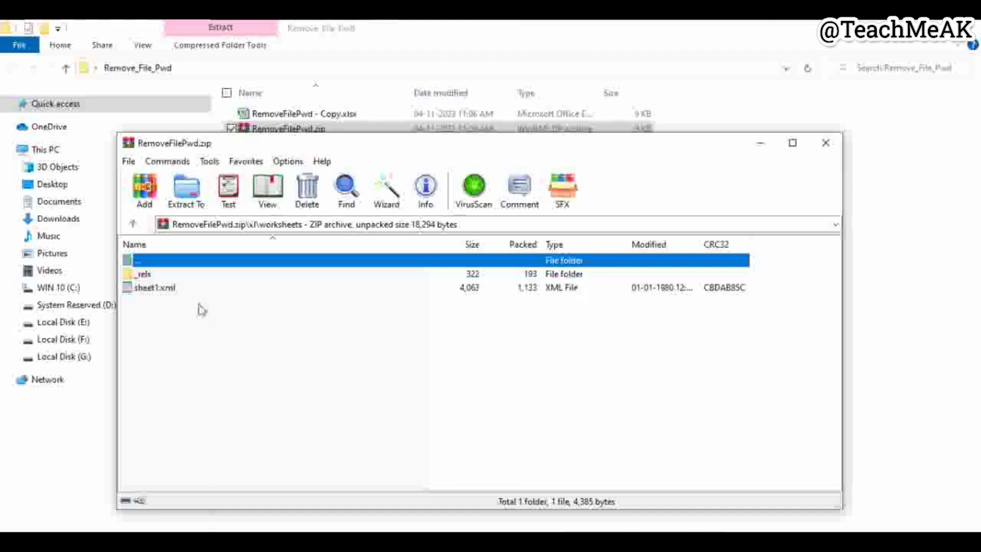
click(160, 287)
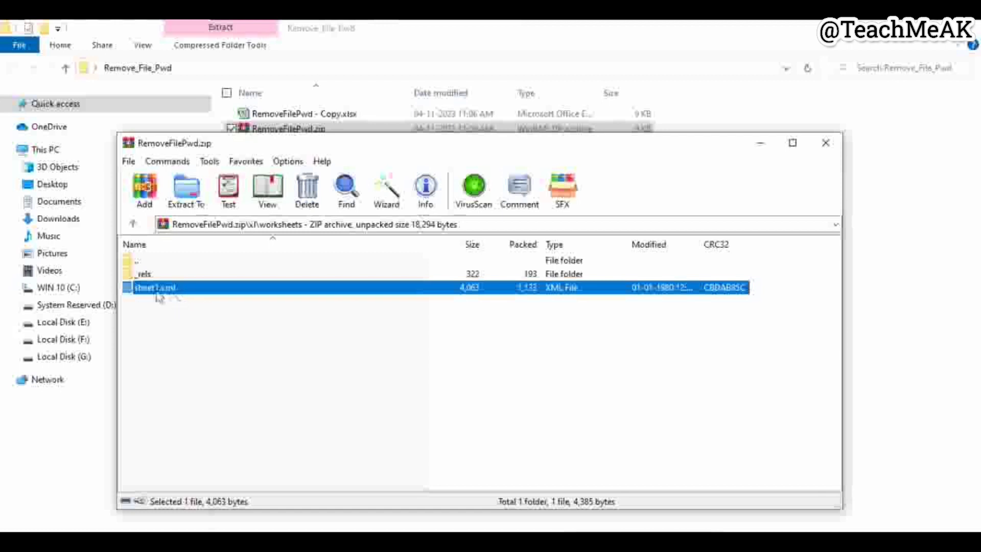
double_click(226, 291)
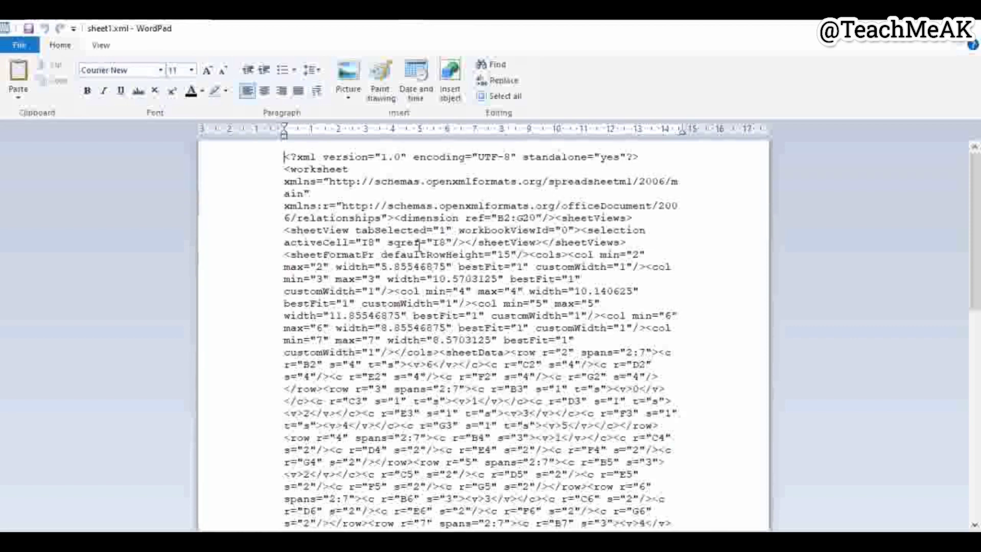
Step: Find "protection" in sheet1.xml and delete the sheetProtection tag between sheetData and mergeCells
key(ctrl+f)
text(protect)
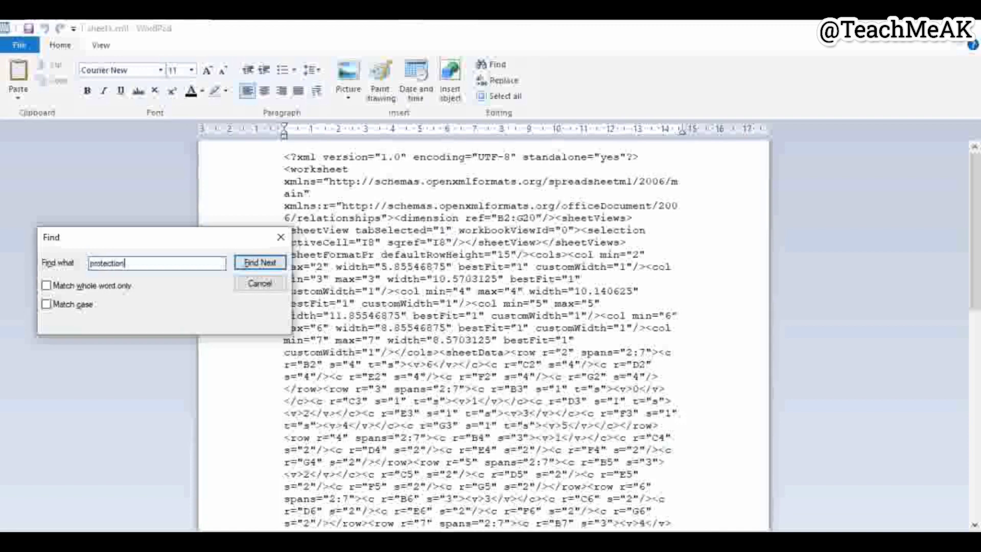
text(ion)
key(Return)
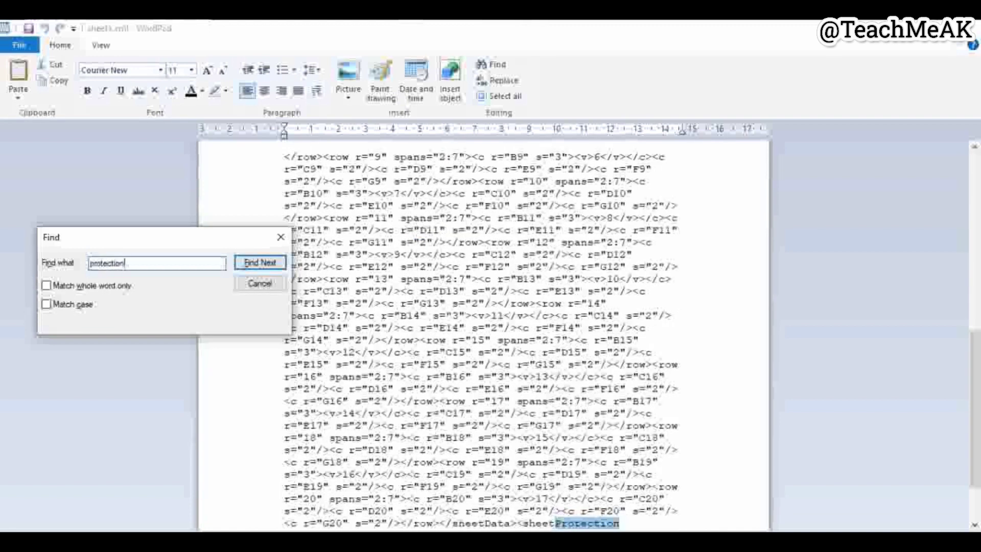
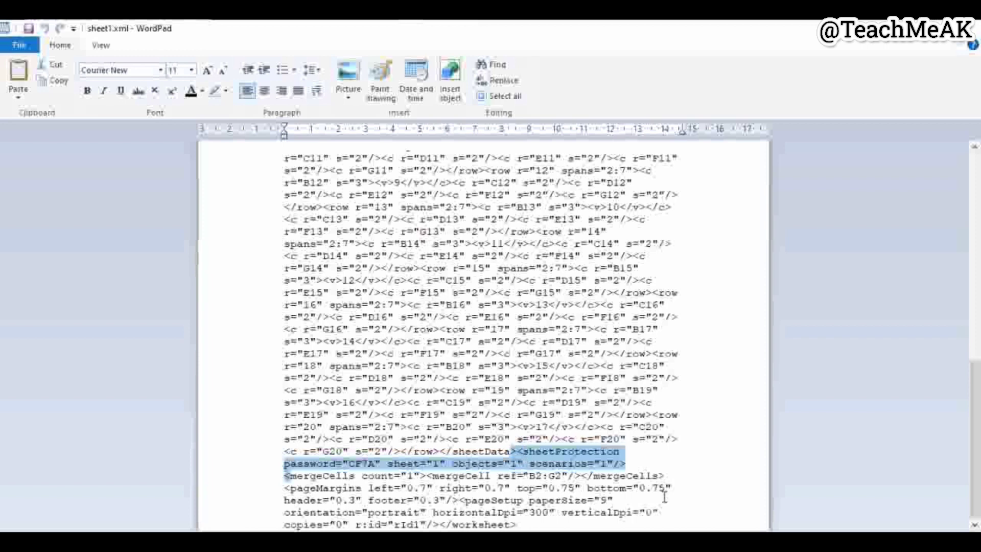
key(Delete)
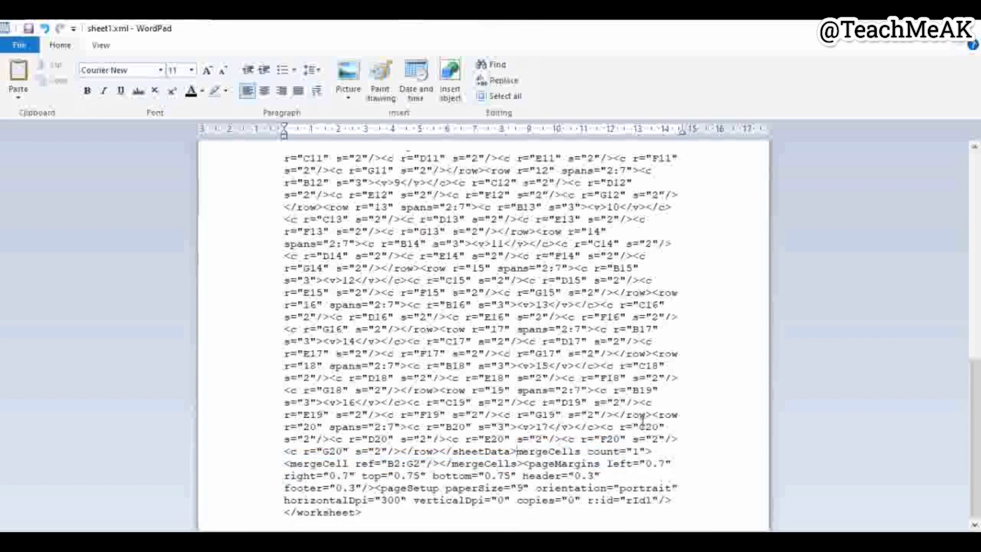
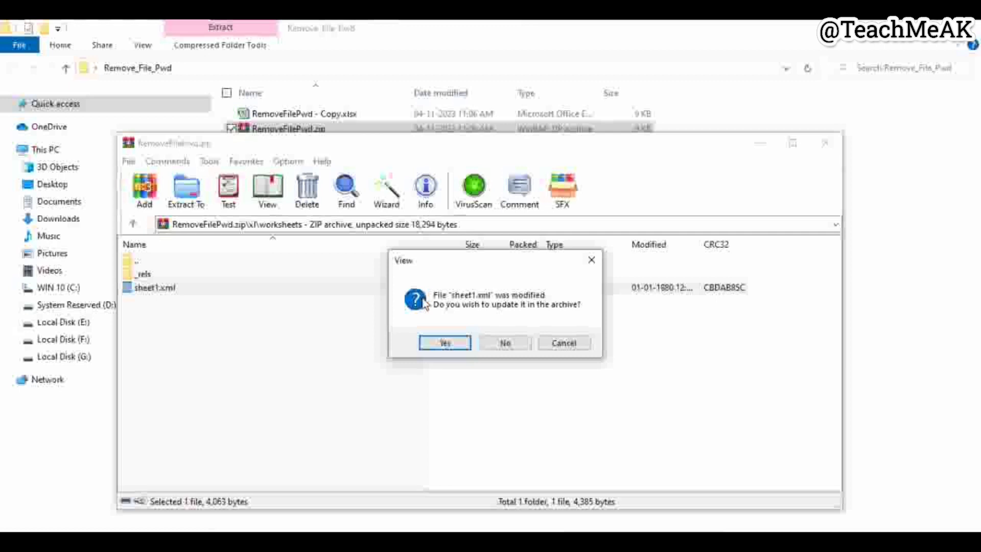
Step: Update the modified sheet1.xml in the RemoveFilePwd.zip archive and close the archive
click(443, 343)
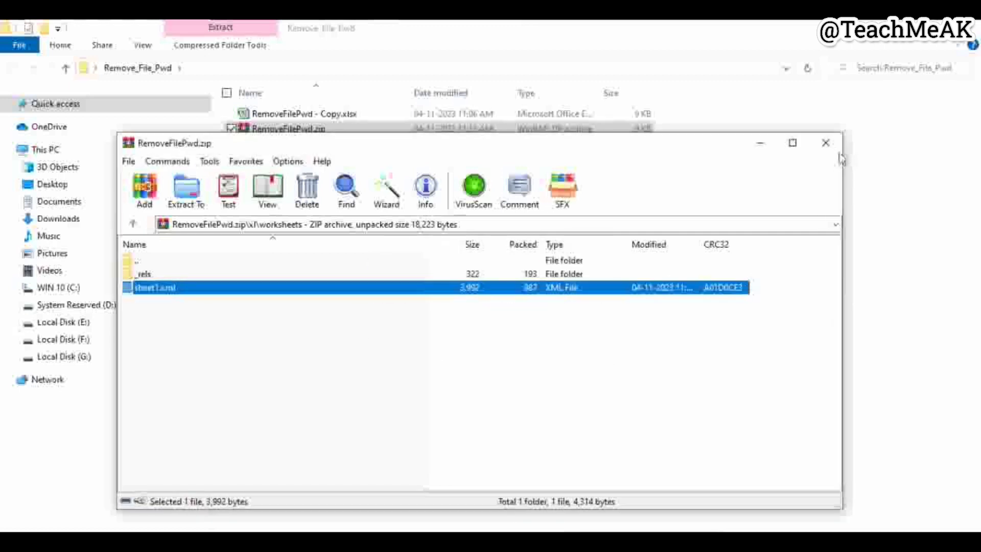
click(826, 145)
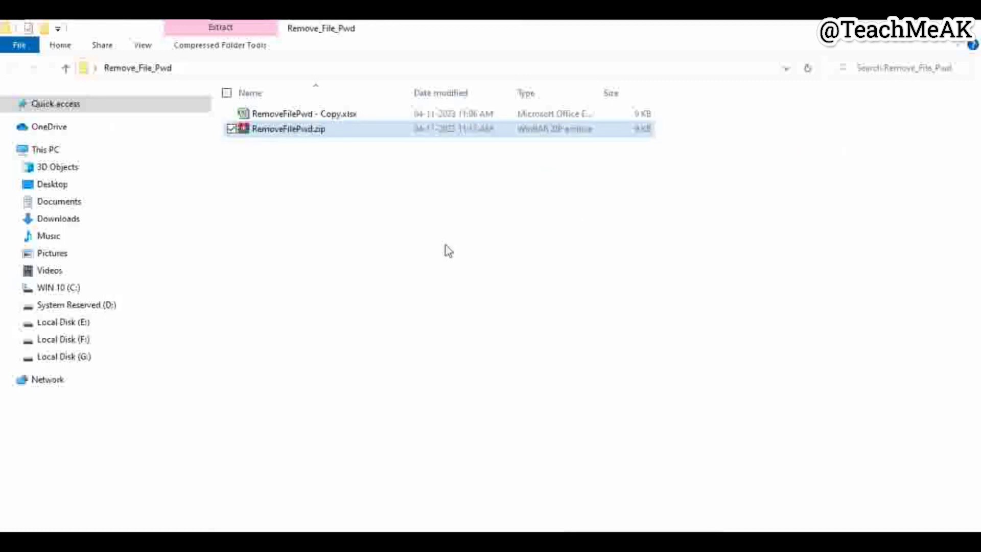
click(368, 208)
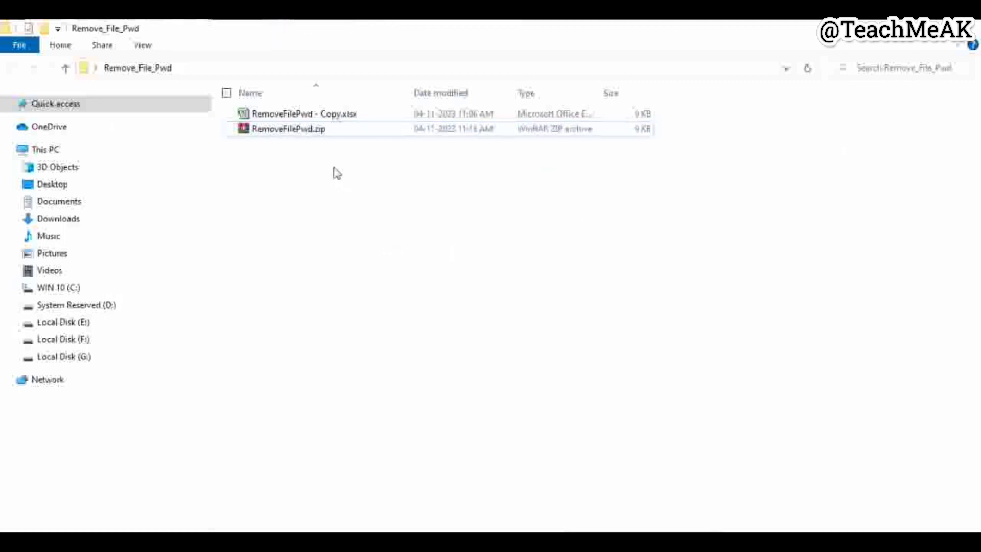
Step: Rename RemoveFilePwd.zip back to RemoveFilePwd.xlsx and accept the extension change
click(277, 132)
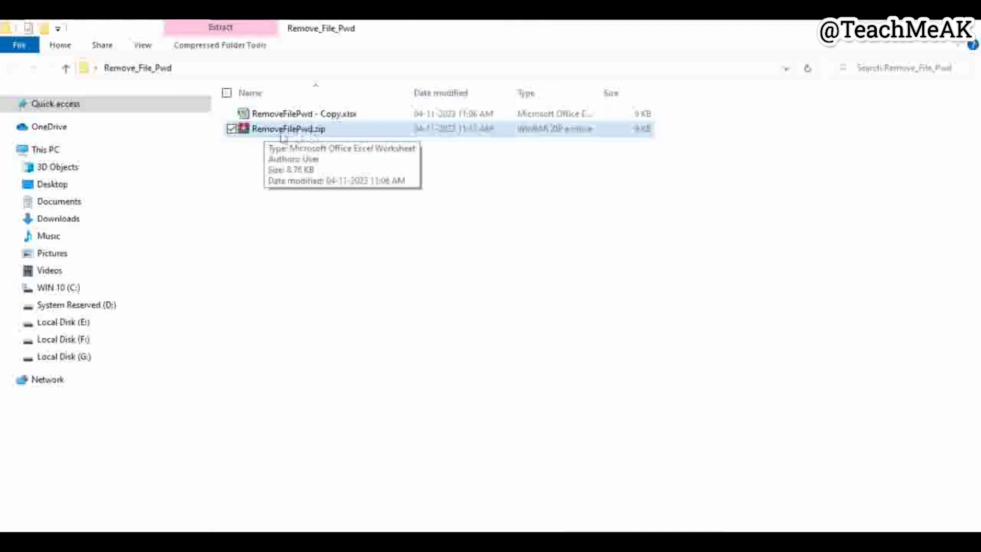
click(347, 135)
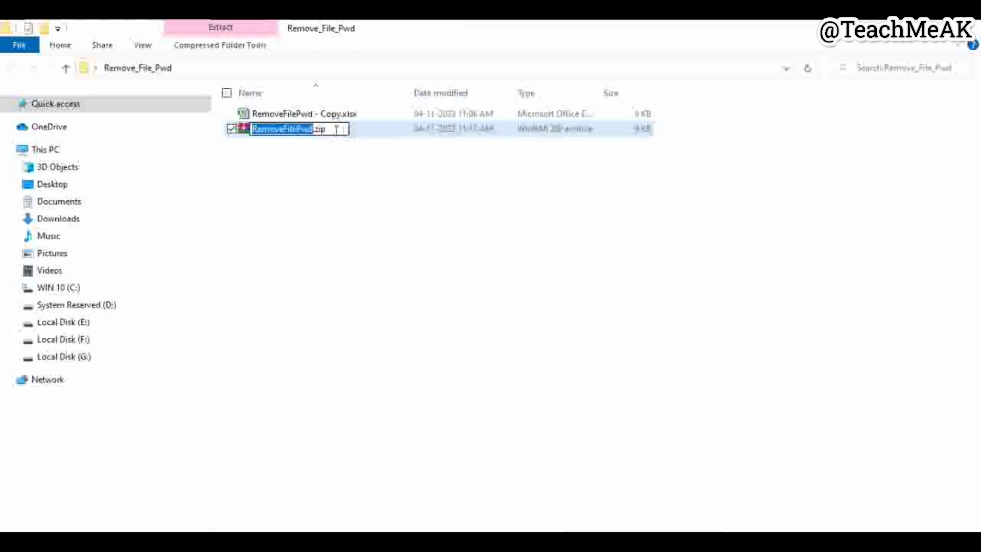
click(337, 129)
key(BackSpace)
key(BackSpace)
key(BackSpace)
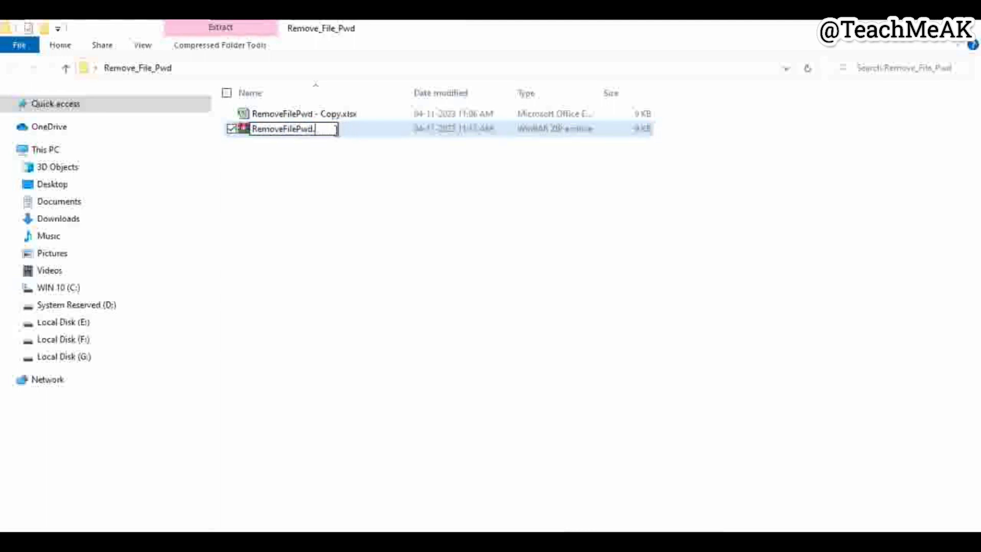
text(xlsx)
key(Return)
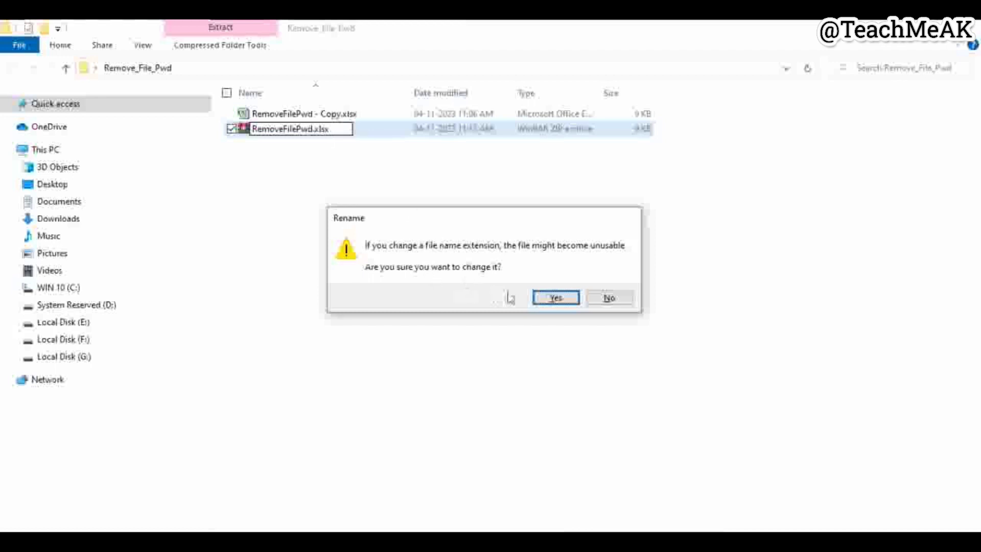
click(554, 298)
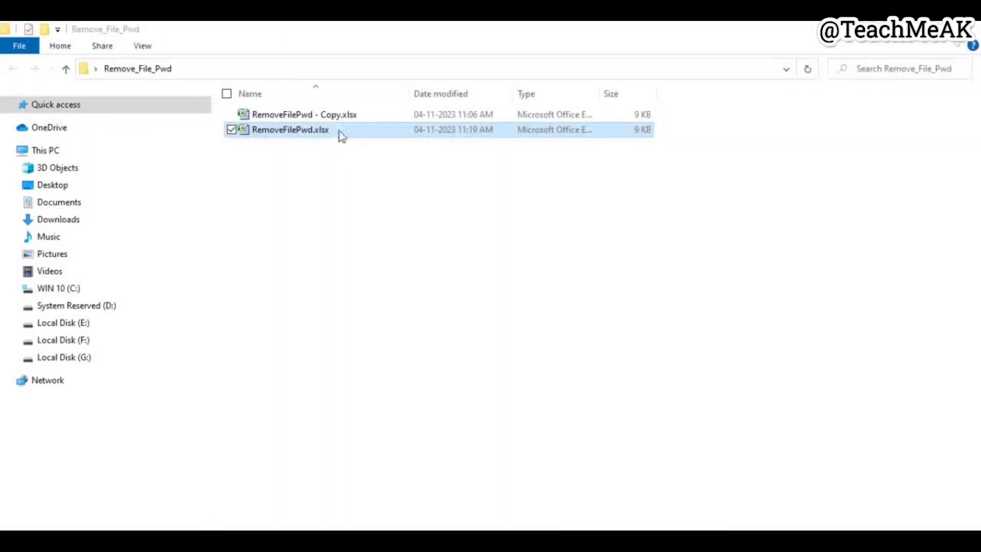
Step: Open RemoveFilePwd.xlsx in Excel and check the sheet's protection status among the review commands
double_click(340, 132)
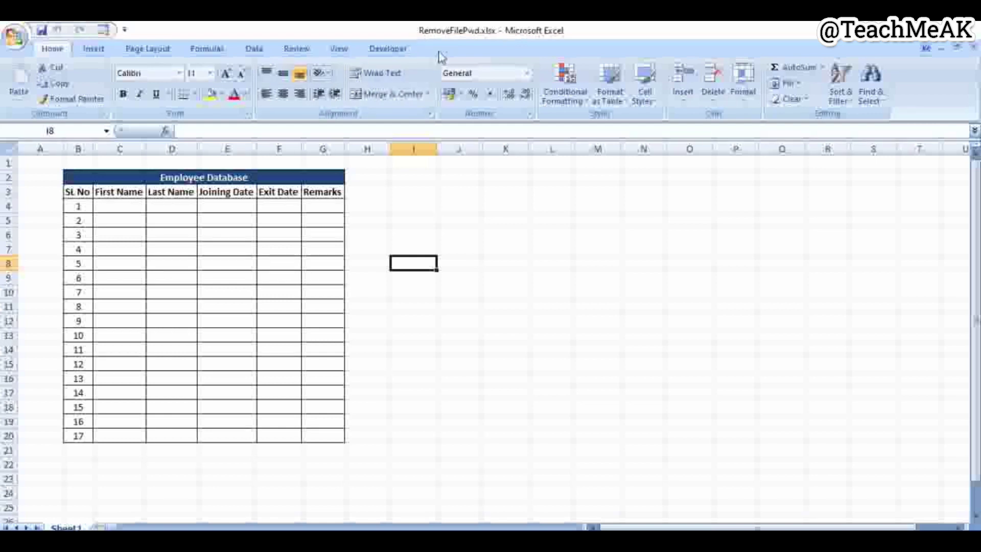
click(296, 48)
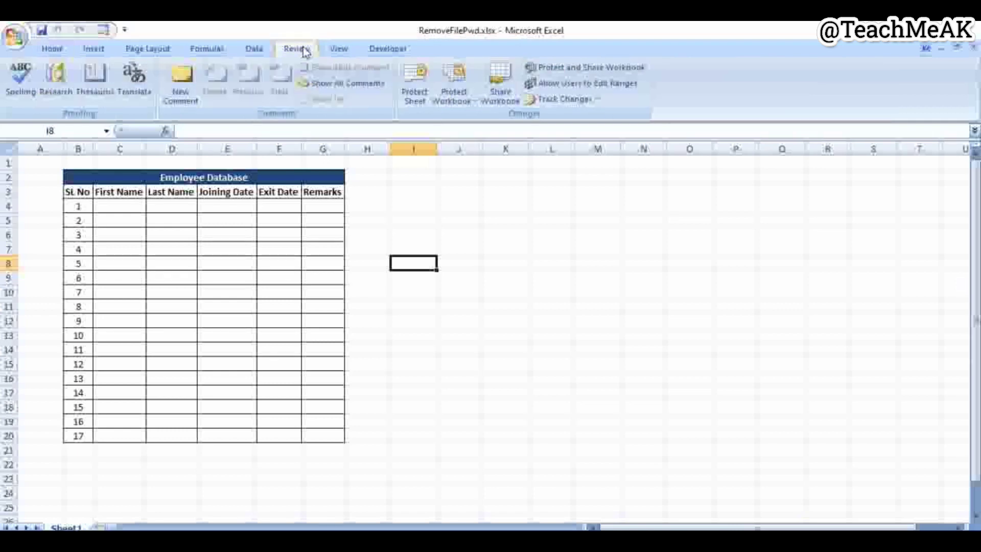